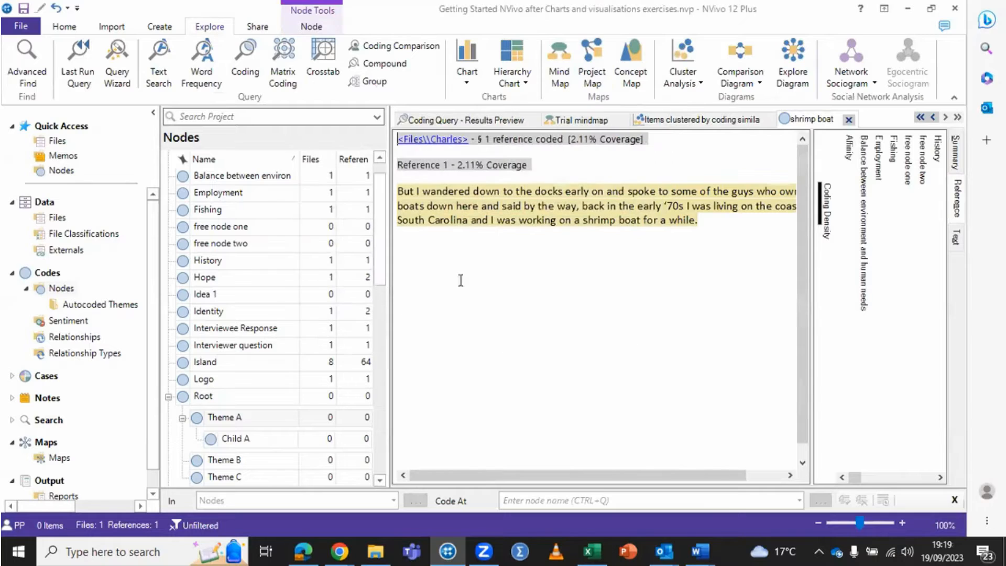
Step: Open the saved Trial Project Map from the project's maps and make it editable
left_click(59, 458)
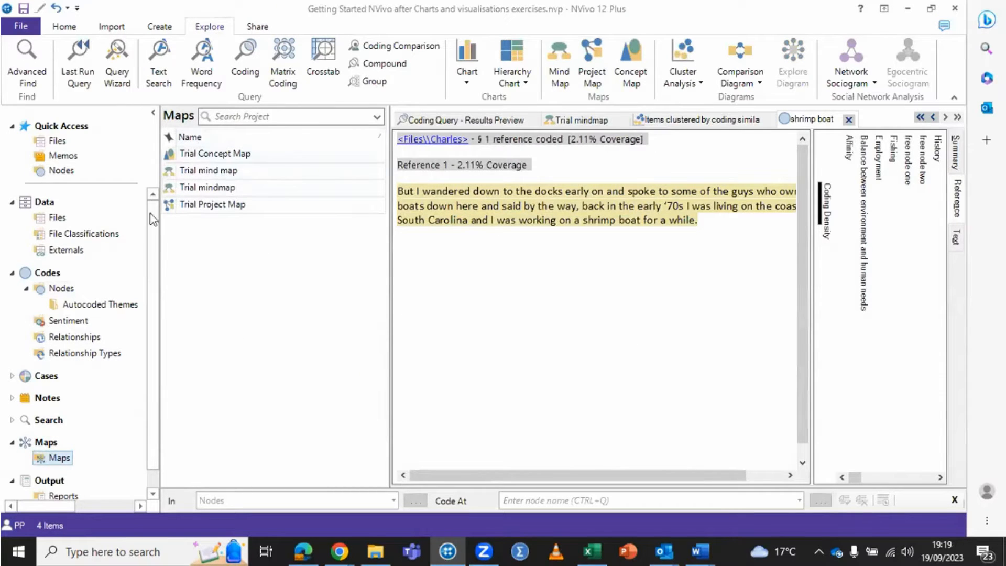
left_click(206, 204)
double_click(206, 203)
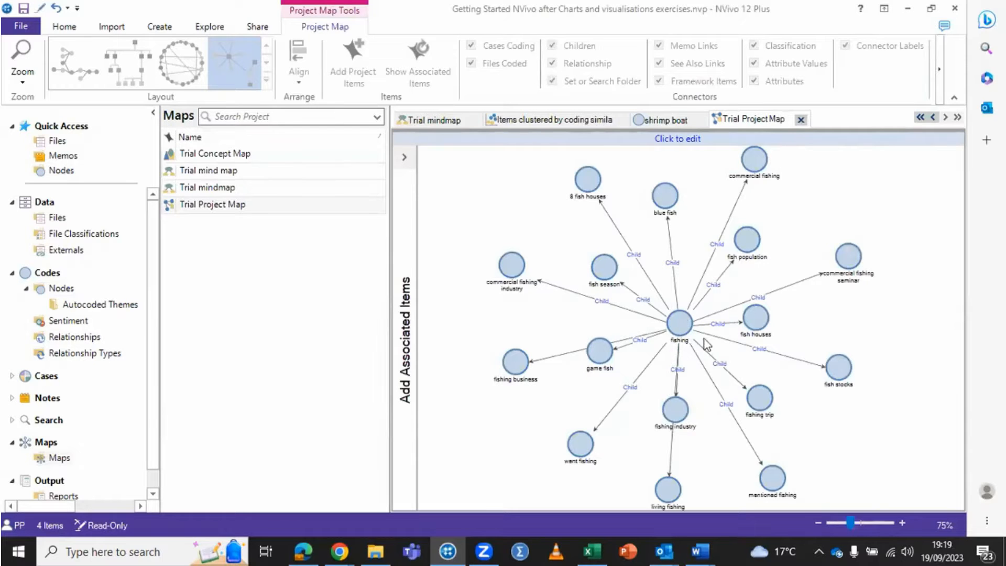
left_click(701, 137)
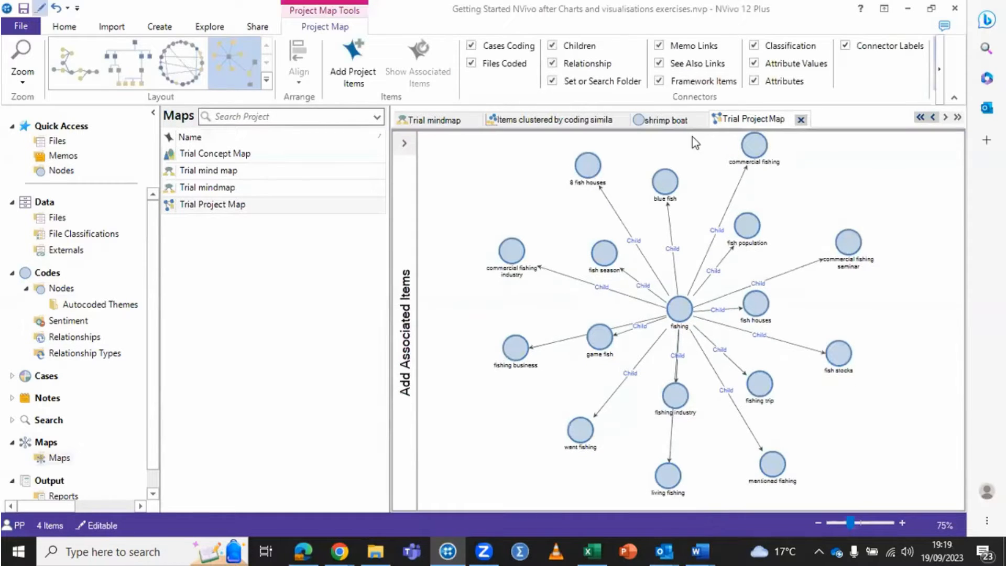
Step: Add the interview transcript listed directly above the interview audio file to the project map, near its upper-left area
right_click(522, 172)
left_click(571, 204)
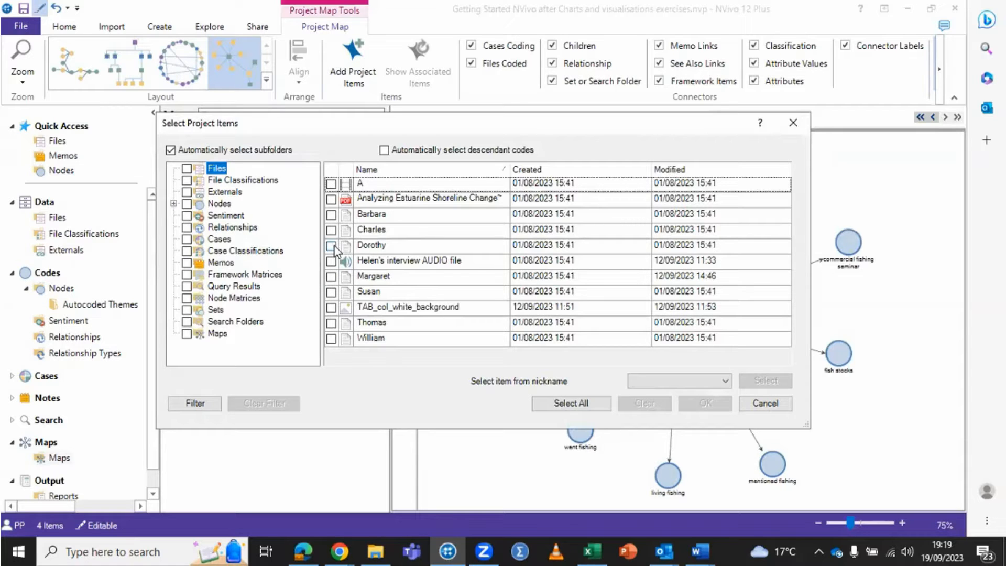
left_click(332, 246)
left_click(709, 410)
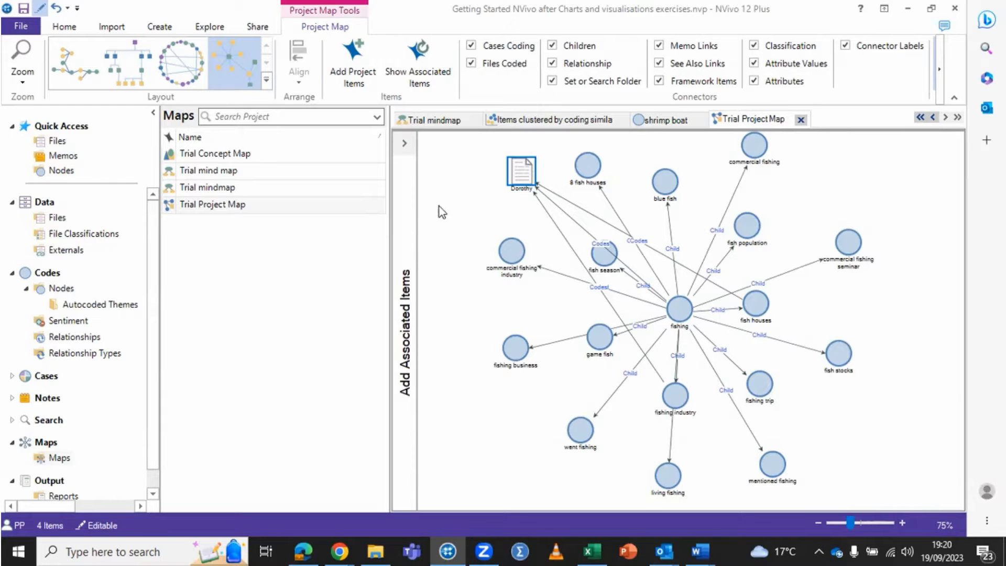
Step: Add only the History node from the Nodes folder to the project map as another project item
right_click(455, 212)
left_click(479, 234)
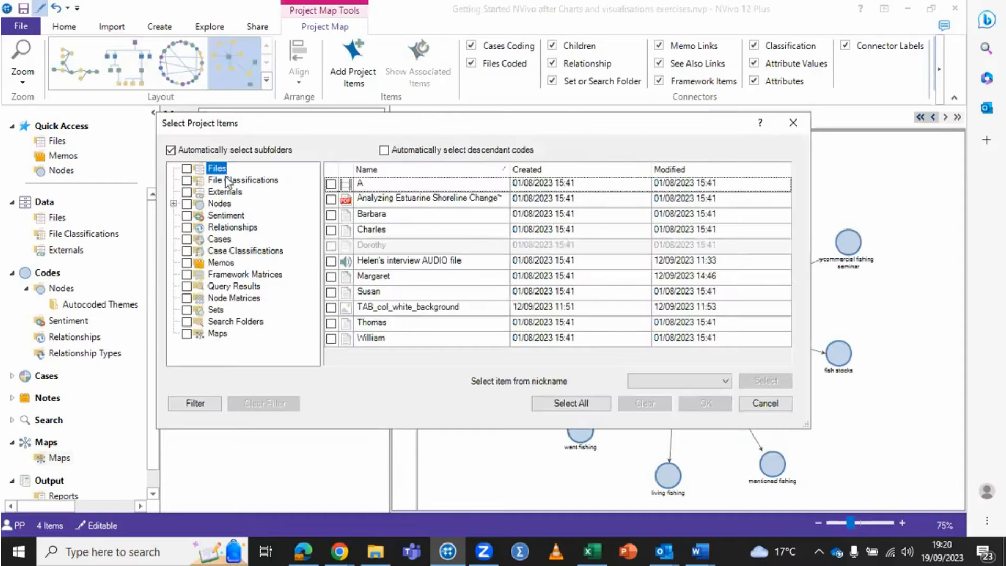
right_click(210, 209)
left_click(210, 204)
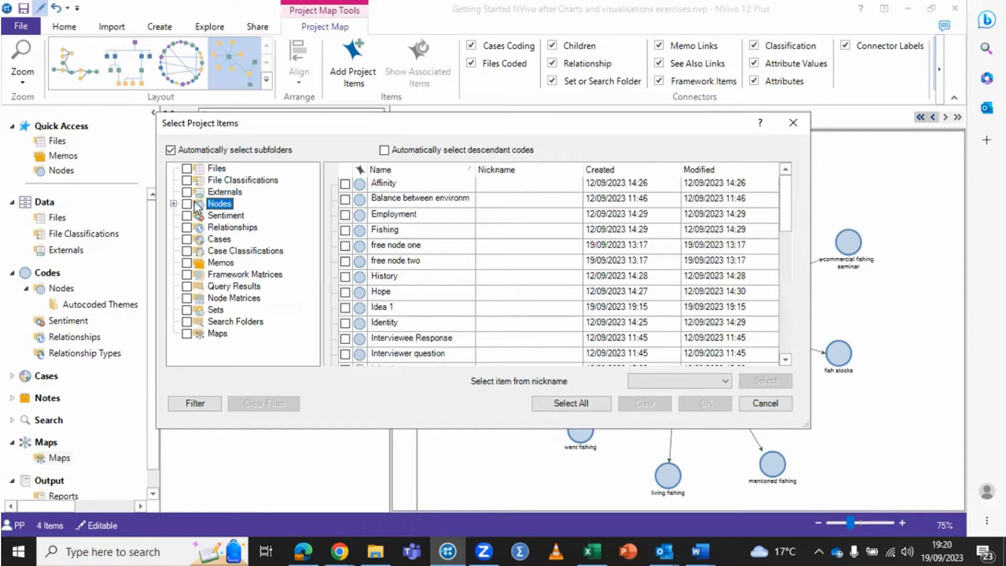
left_click(188, 205)
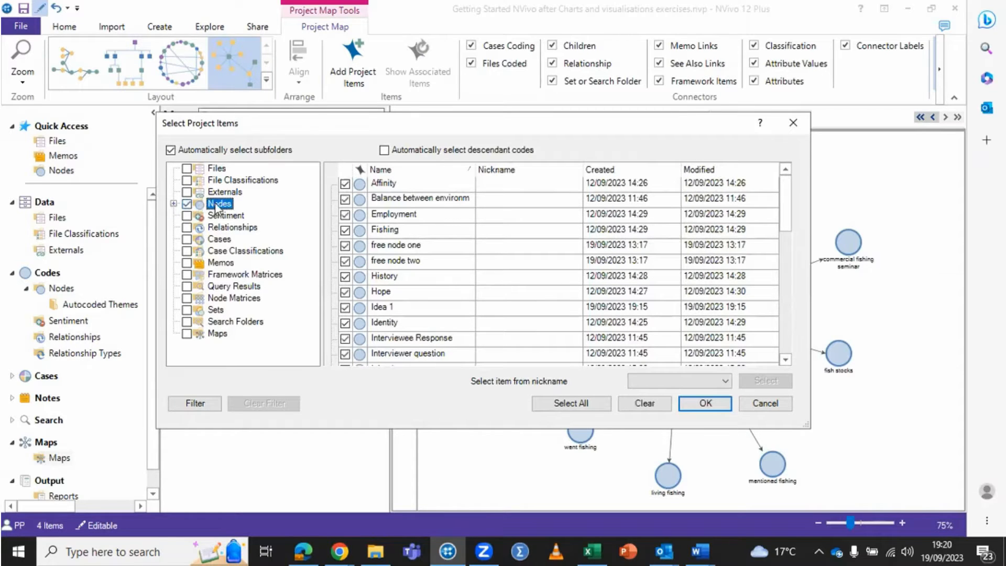
left_click(642, 409)
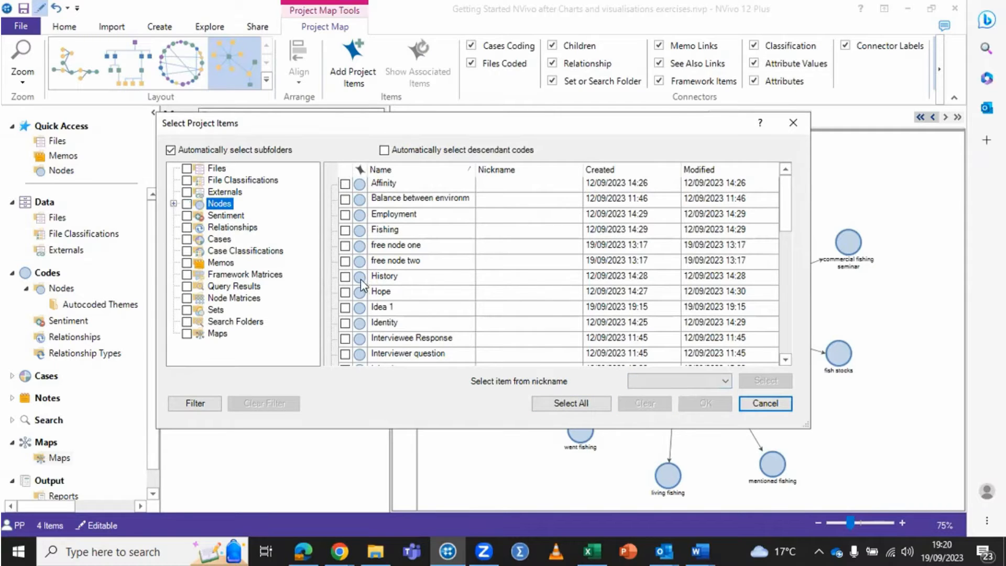
left_click(345, 276)
left_click(706, 403)
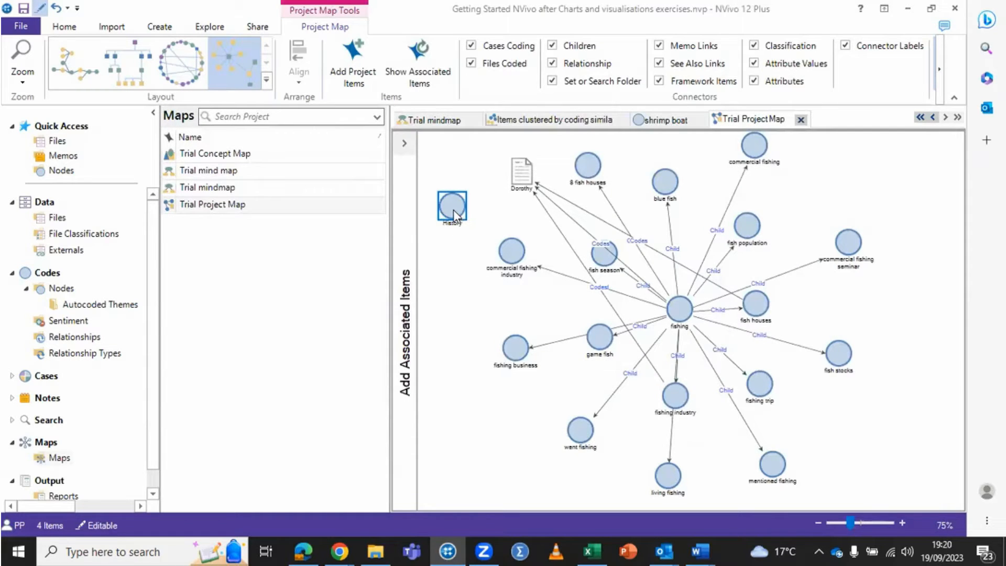
Step: Move the History node to the map's lower-left area and show its associated items
left_click_drag(454, 214, 490, 445)
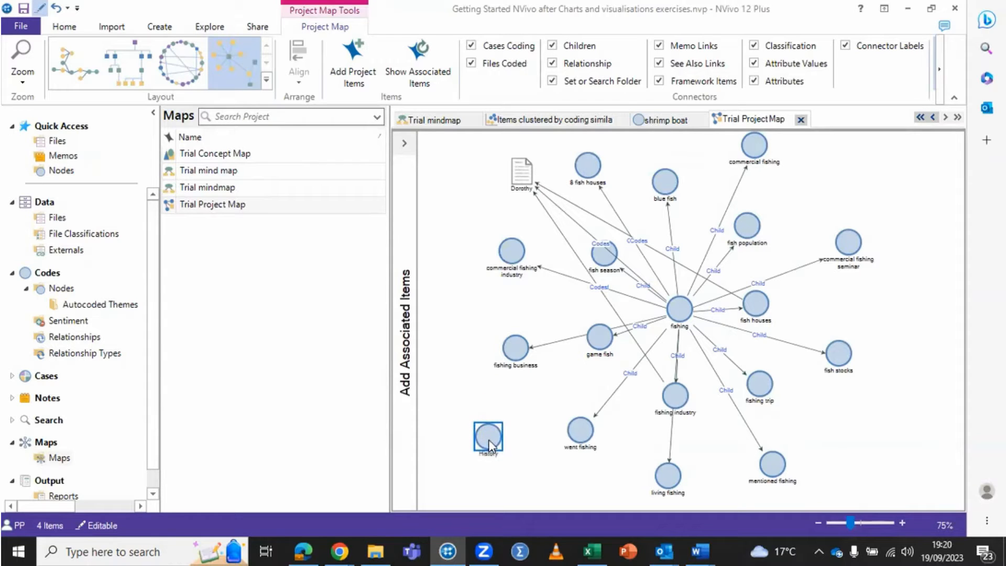
right_click(491, 441)
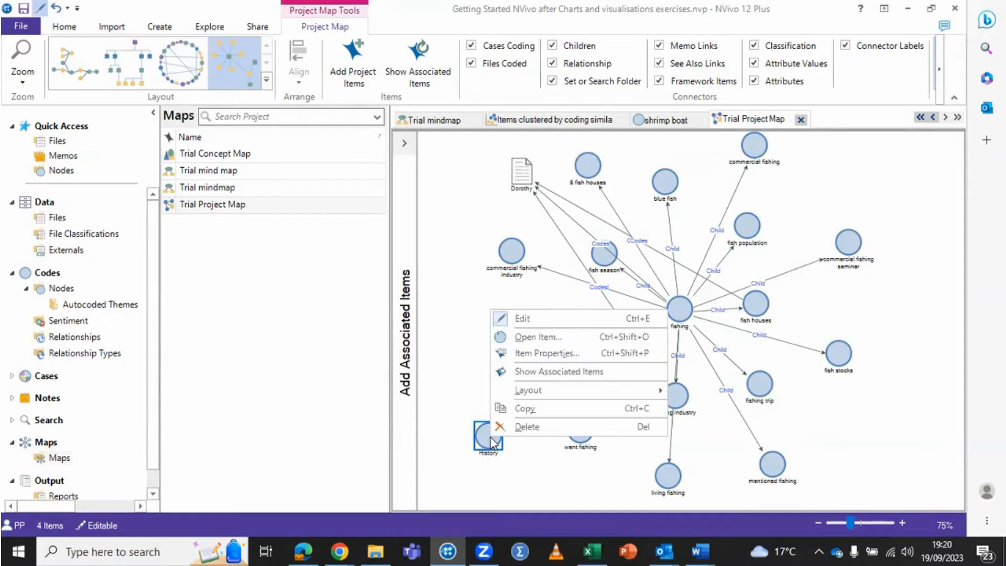
left_click(538, 373)
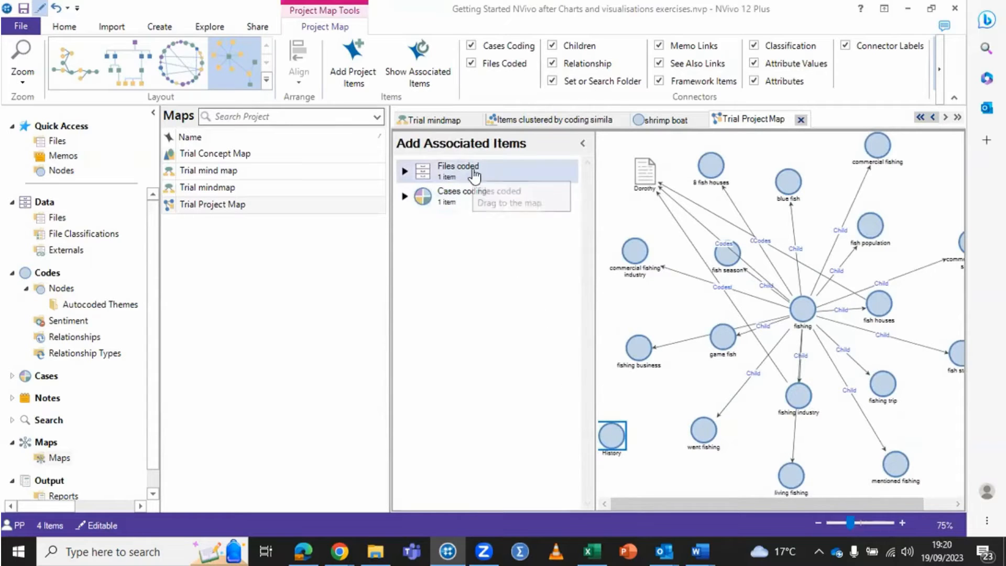
Step: Add the files coded at History to the map beside the node and shift both items slightly downward
left_click_drag(471, 173, 619, 439)
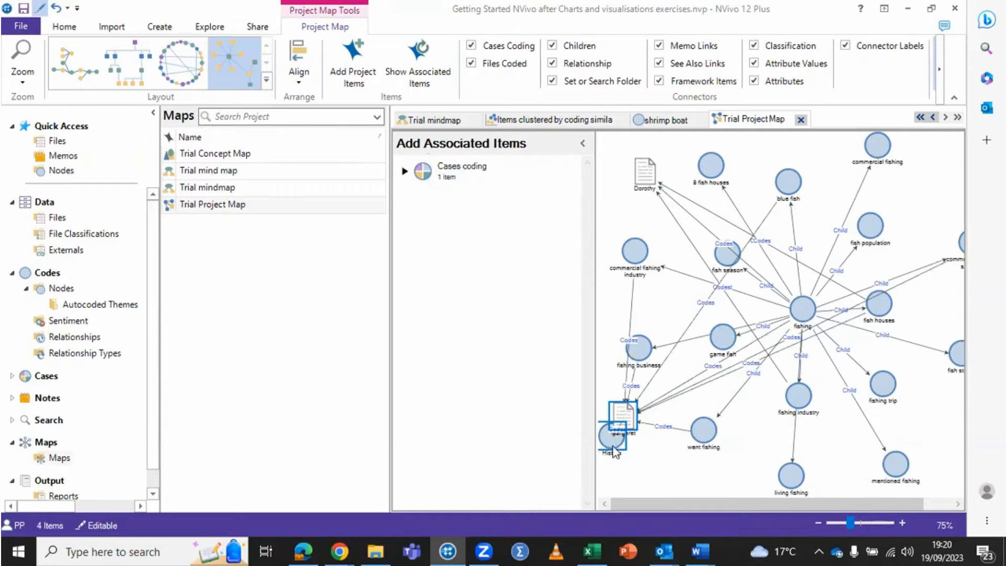
right_click(610, 444)
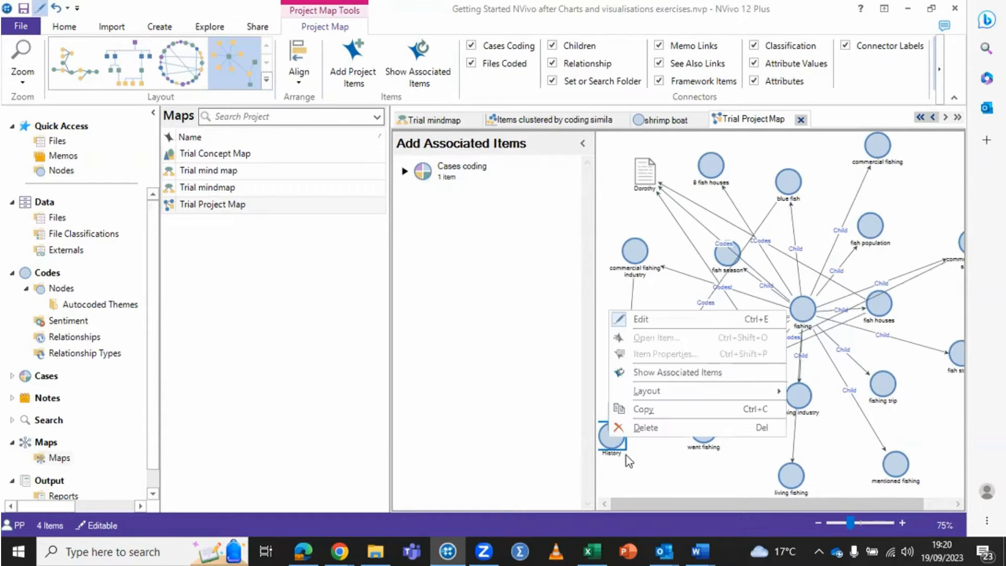
key("Escape")
mouse_move(612, 447)
left_mouse_down()
mouse_move(632, 460)
mouse_move(629, 450)
left_mouse_up()
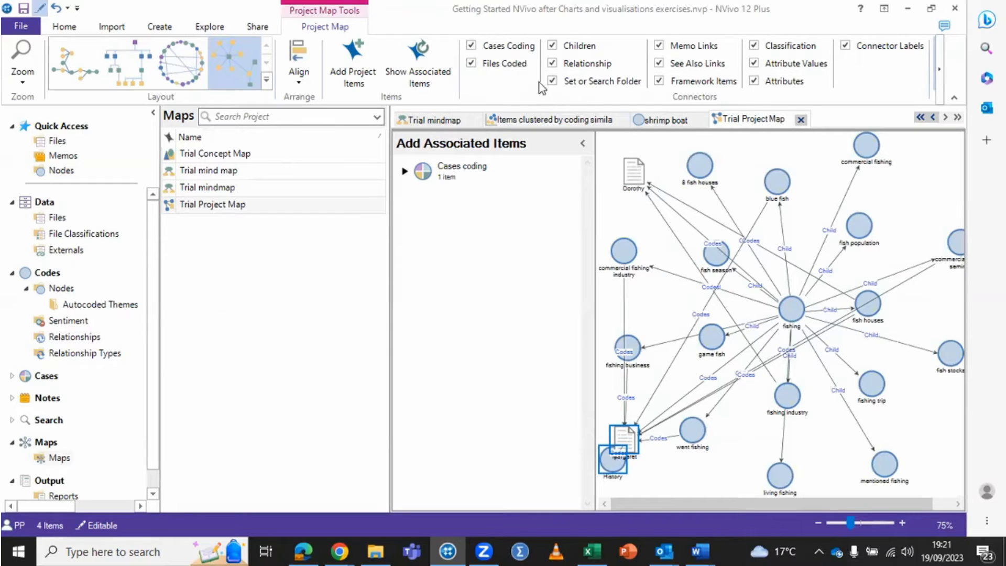
Step: Hide the map's Children connectors and show them again, twice, to compare the displayed relationships
left_click(552, 46)
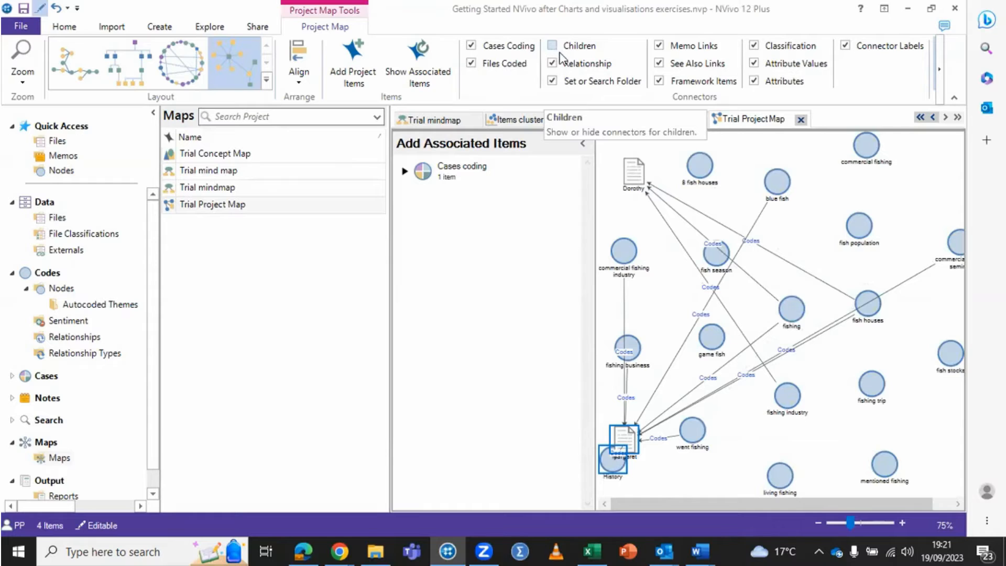
left_click(553, 47)
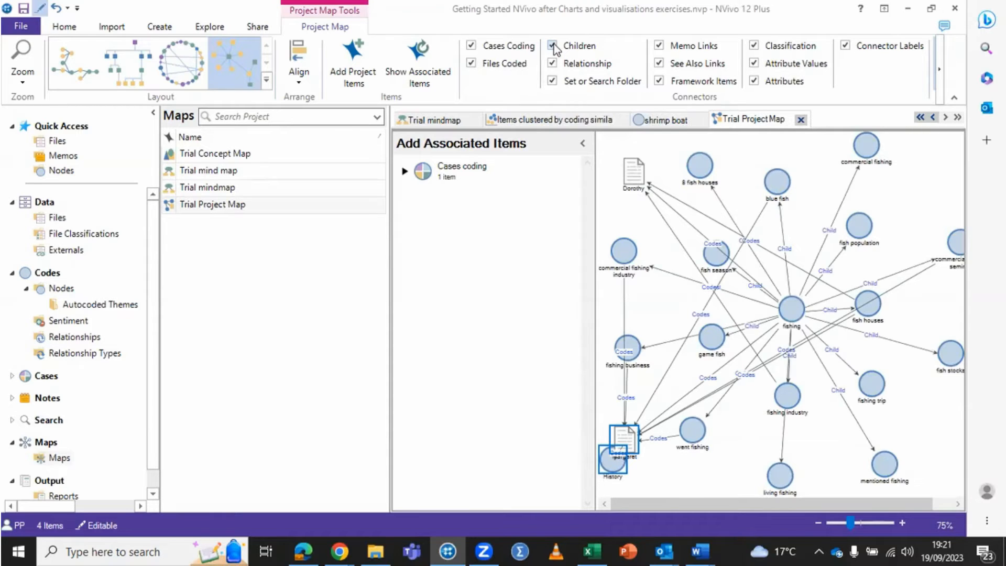
left_click(553, 47)
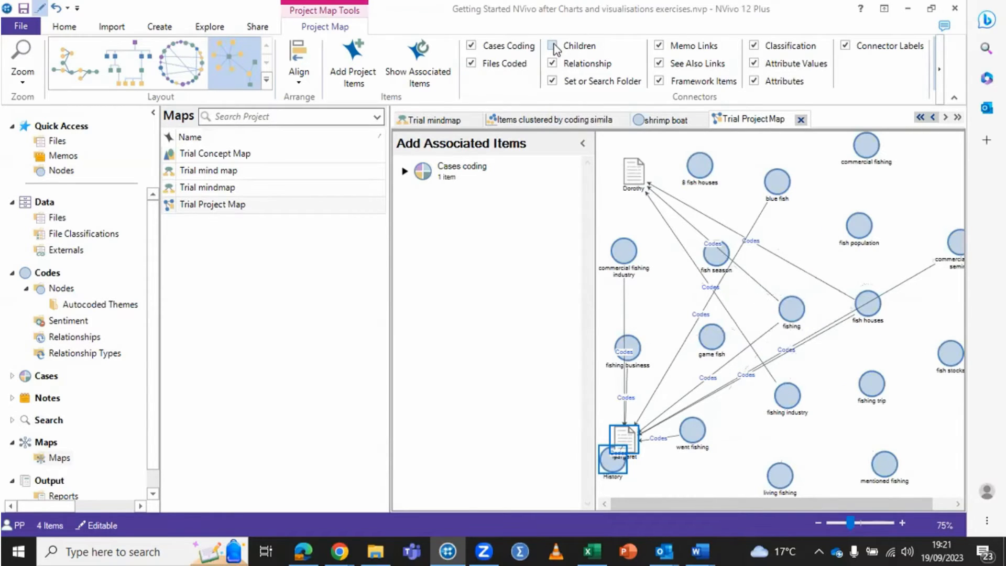
left_click(553, 47)
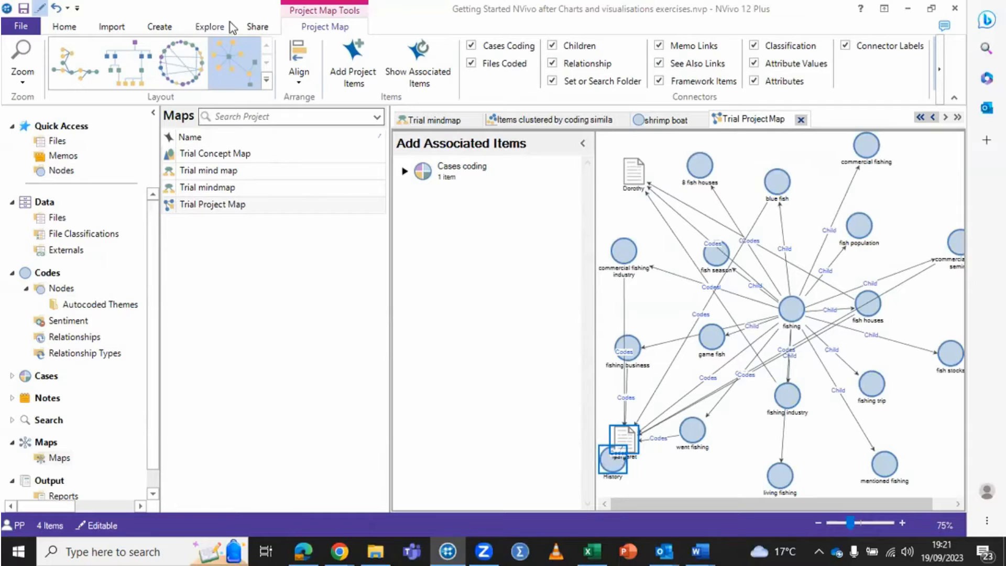
Step: Create a new project map named "Trial Project Map 2"
left_click(215, 28)
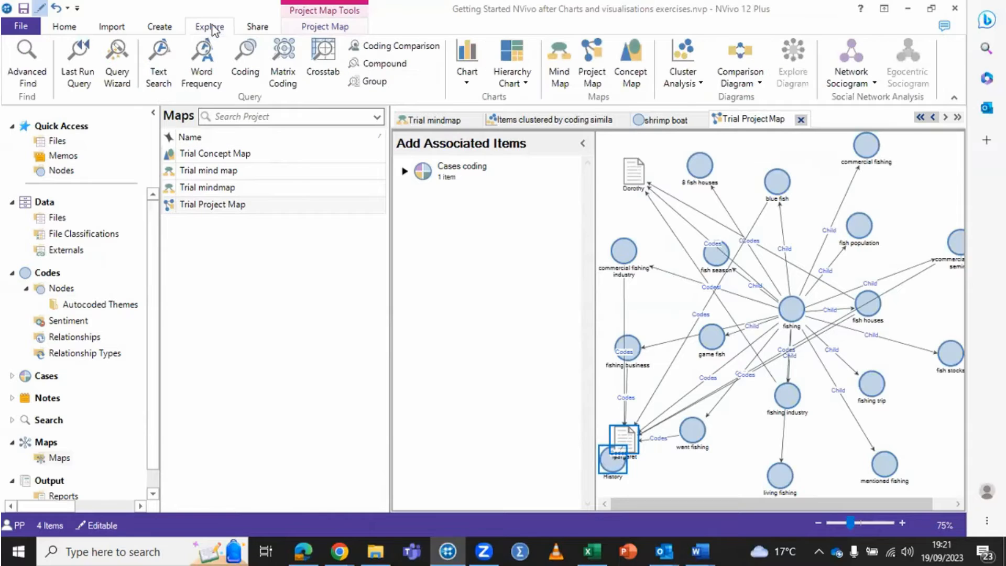
left_click(592, 62)
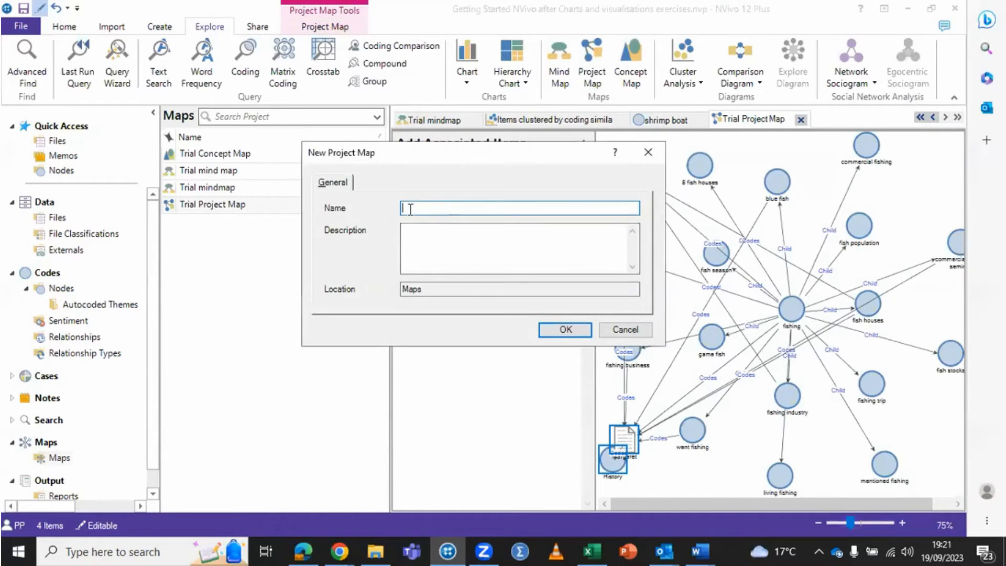
type("Trial Project Map 2")
left_click(566, 329)
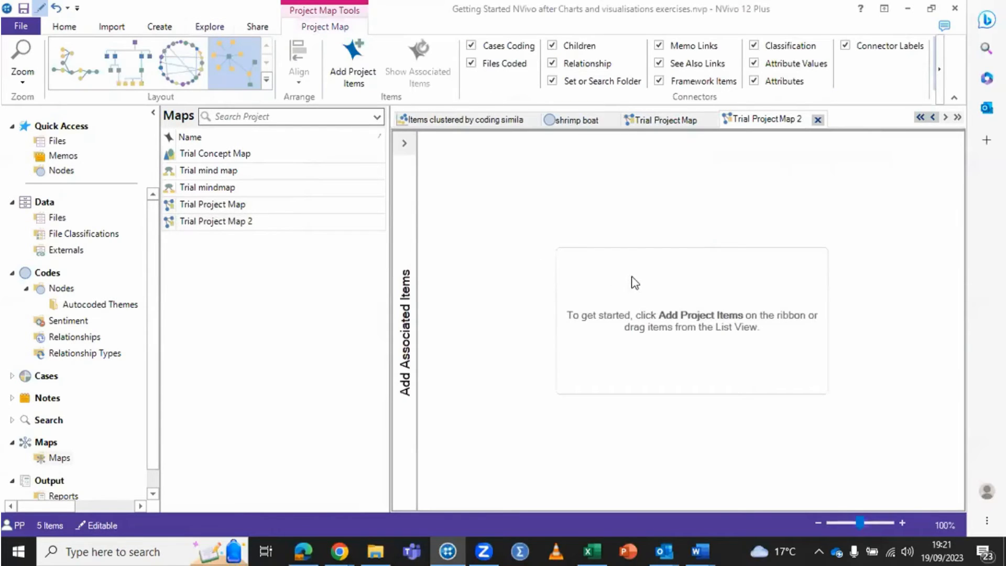
Step: Add the Employment node to the empty Trial Project Map 2 and show the node's associated items
right_click(633, 281)
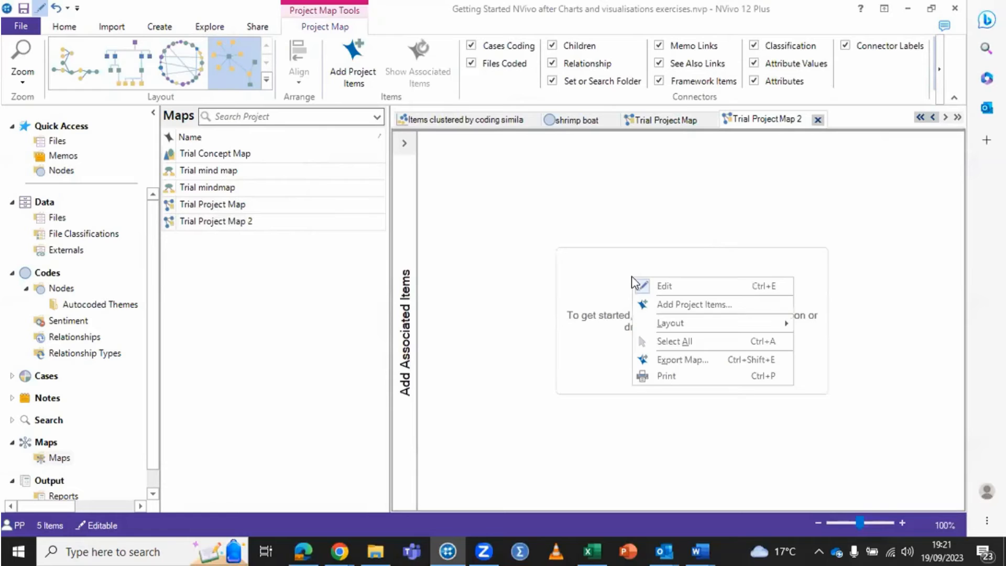
left_click(668, 305)
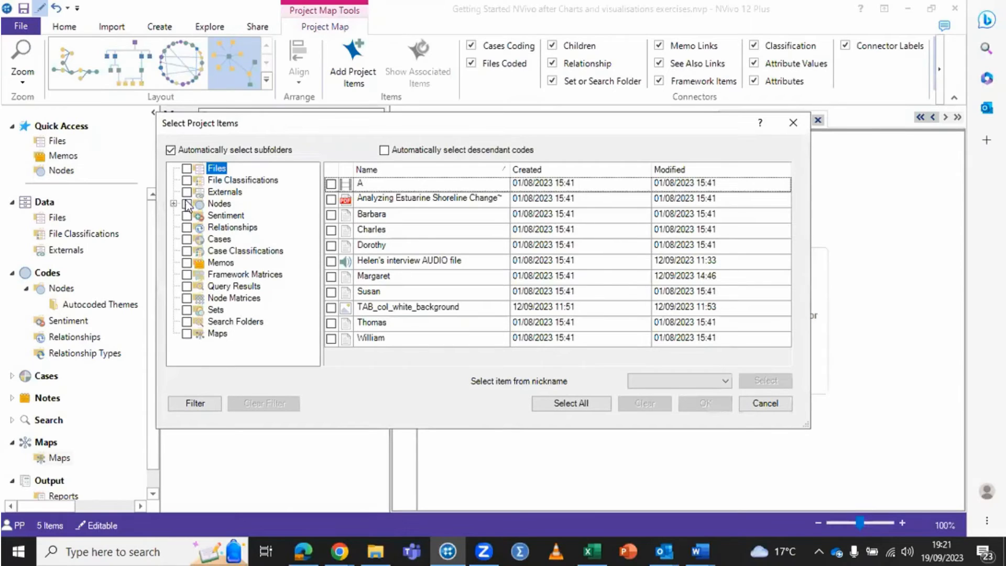
left_click(218, 205)
double_click(218, 204)
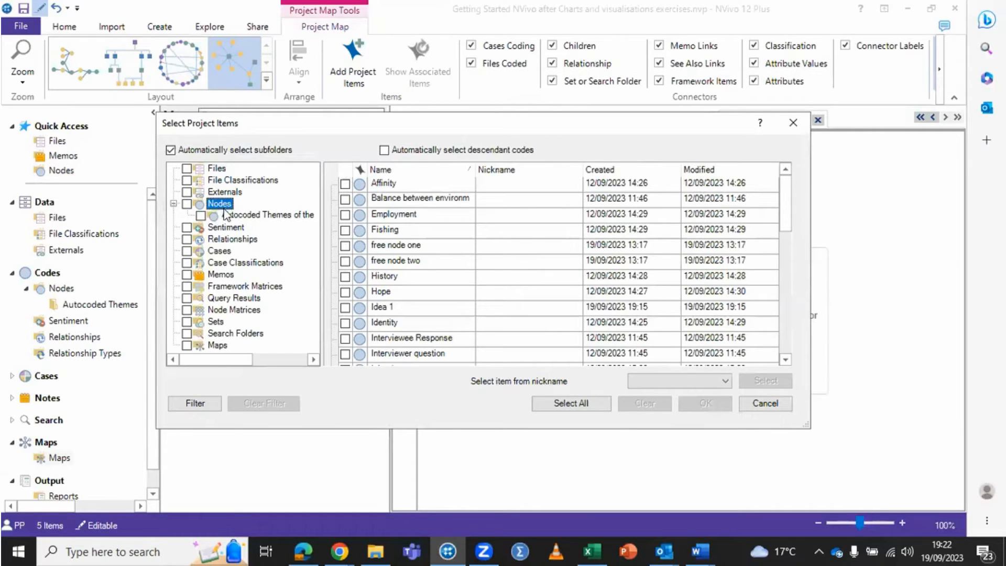
left_click(345, 215)
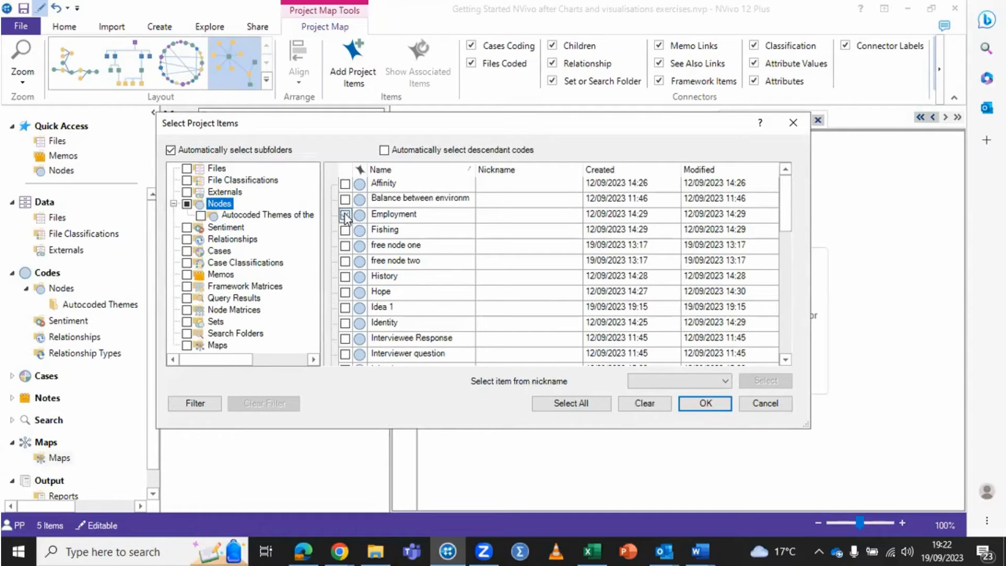
left_click(704, 404)
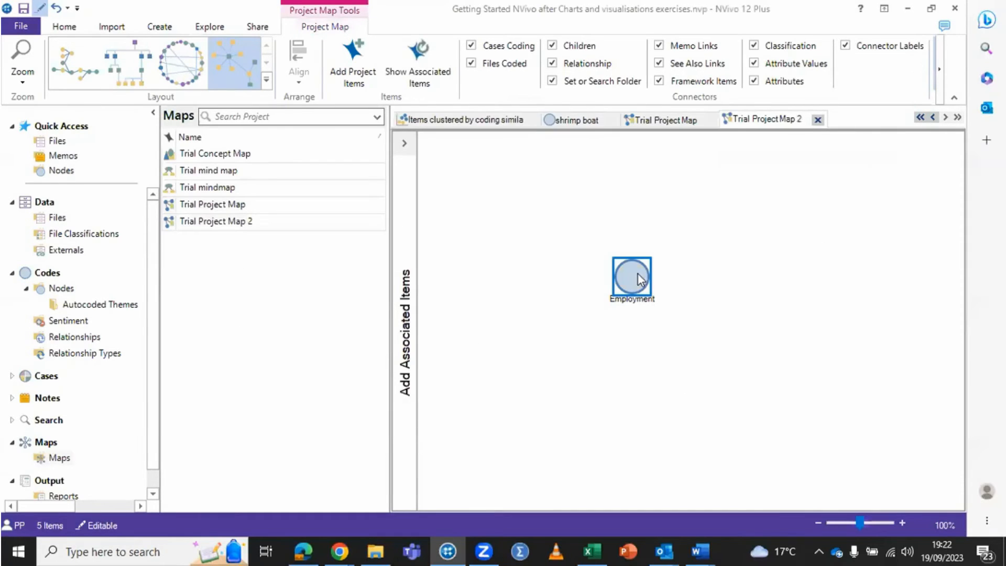
right_click(638, 278)
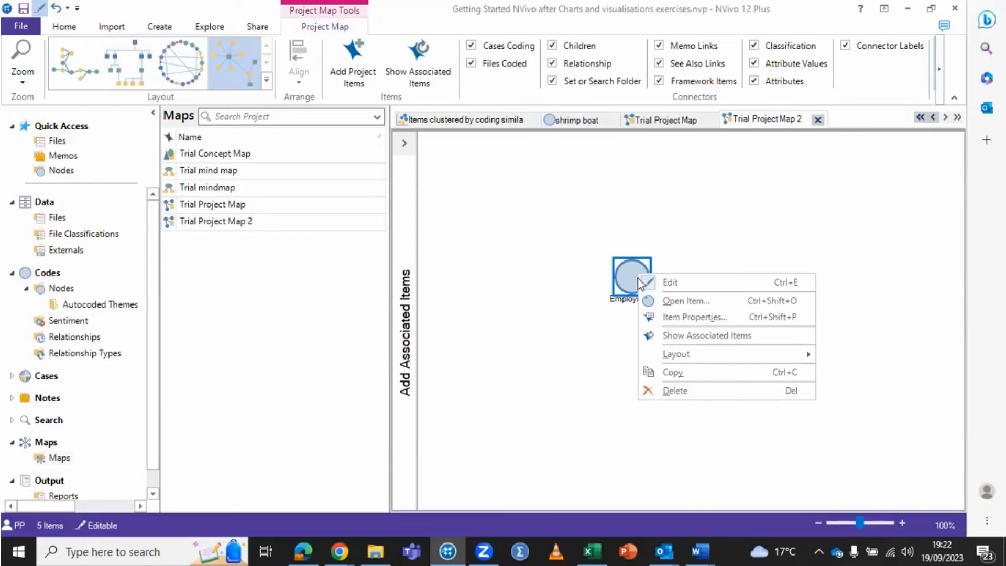
left_click(672, 334)
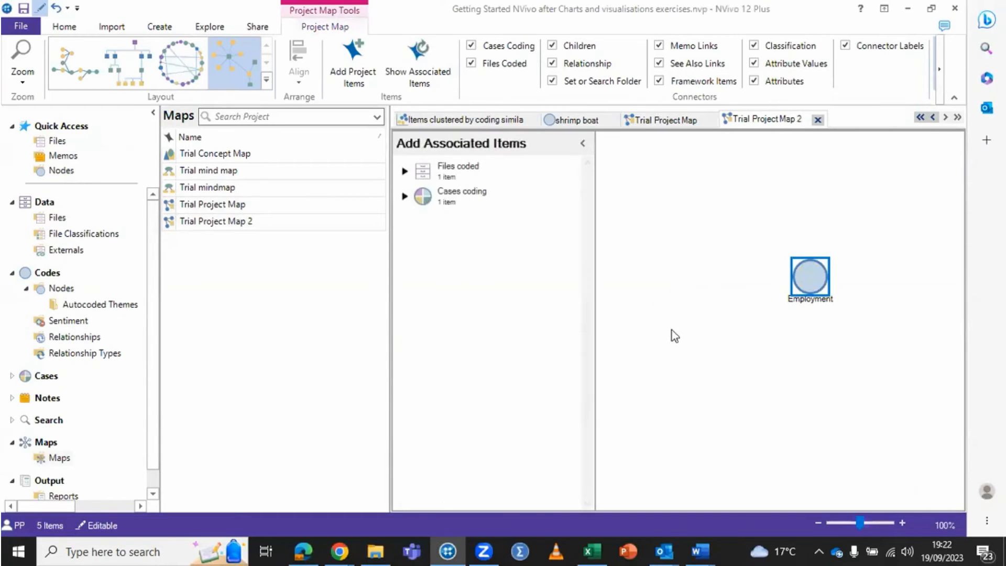
Step: Open the Employment node from the map to review its coded content, and return to Trial Project Map 2
right_click(810, 277)
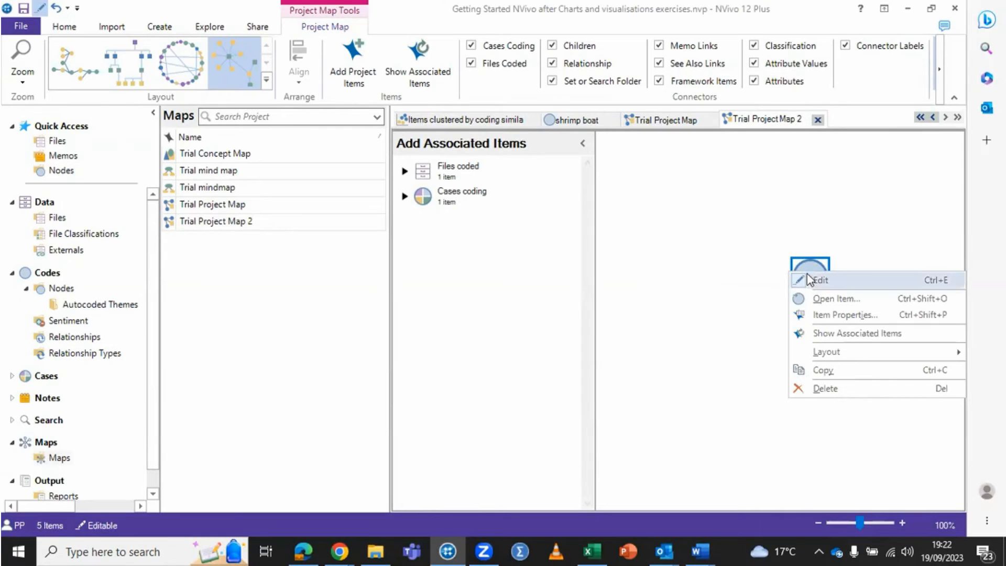
left_click(815, 295)
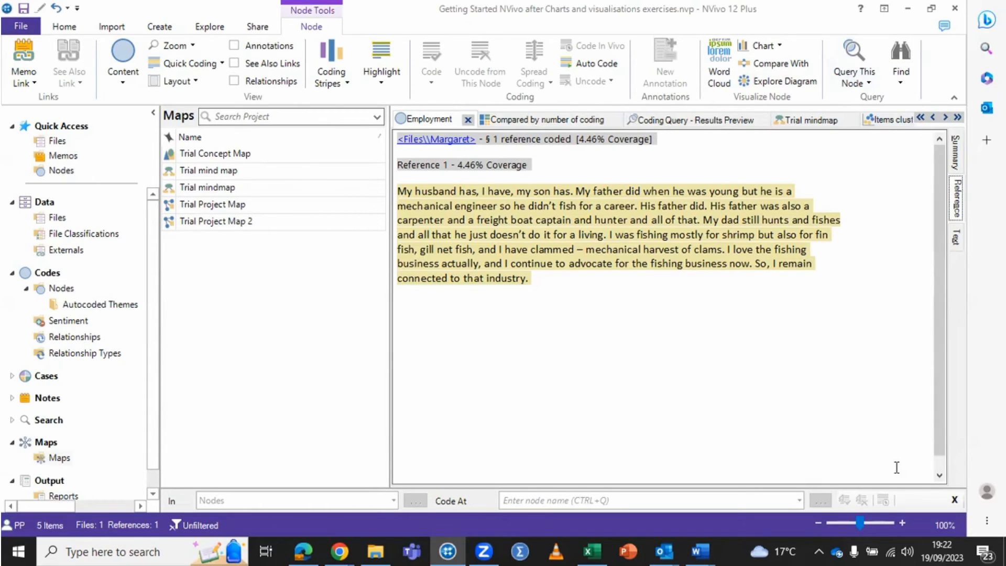
left_click(958, 117)
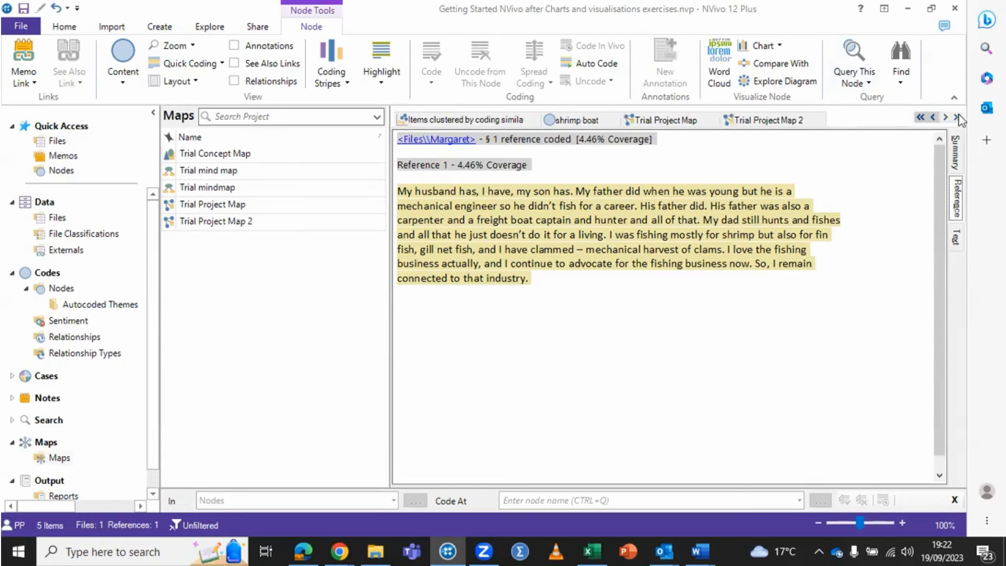
left_click(795, 121)
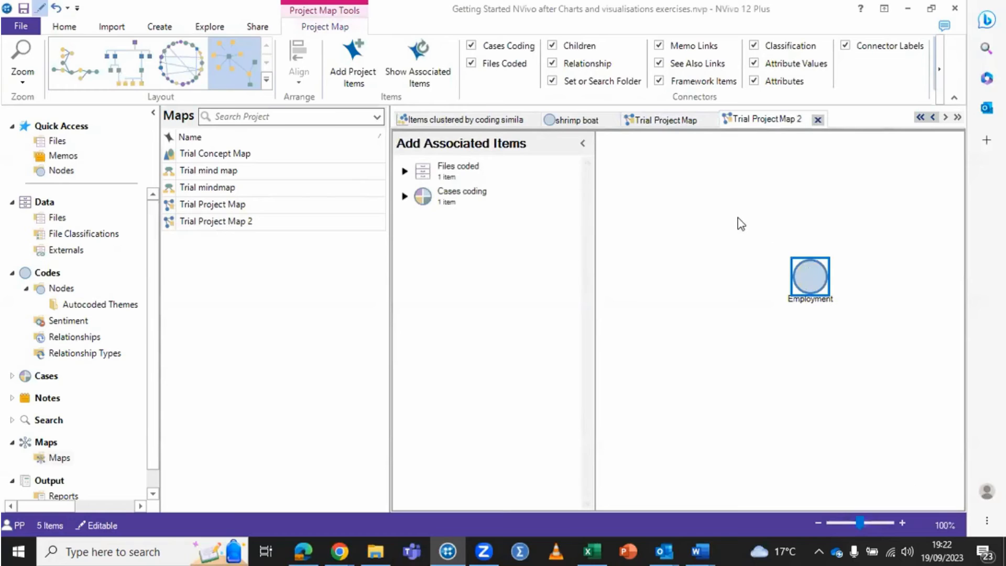
Step: Add the Fishing node as a project item to Trial Project Map 2, leaving all other nodes unselected
right_click(678, 191)
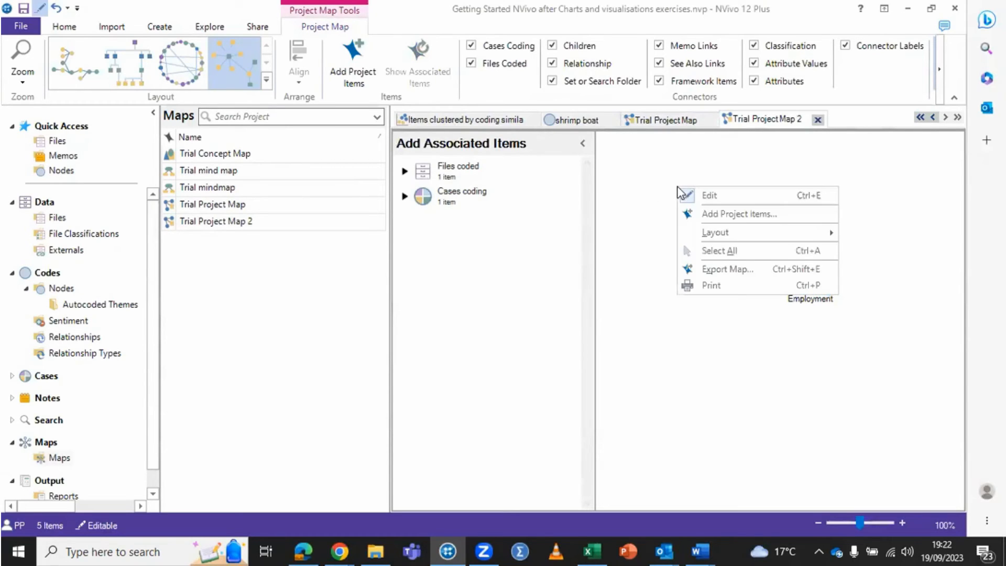
left_click(722, 217)
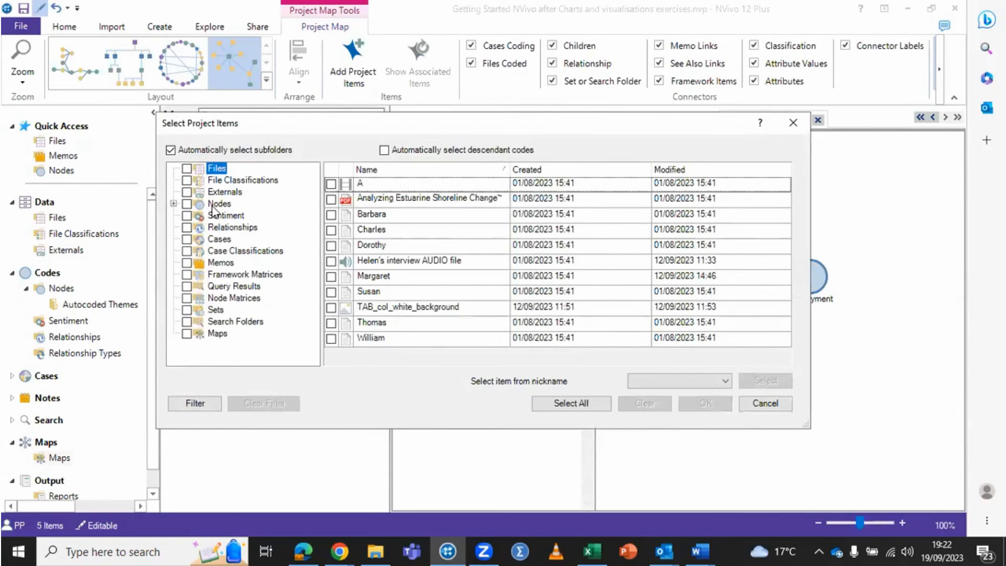
left_click(187, 204)
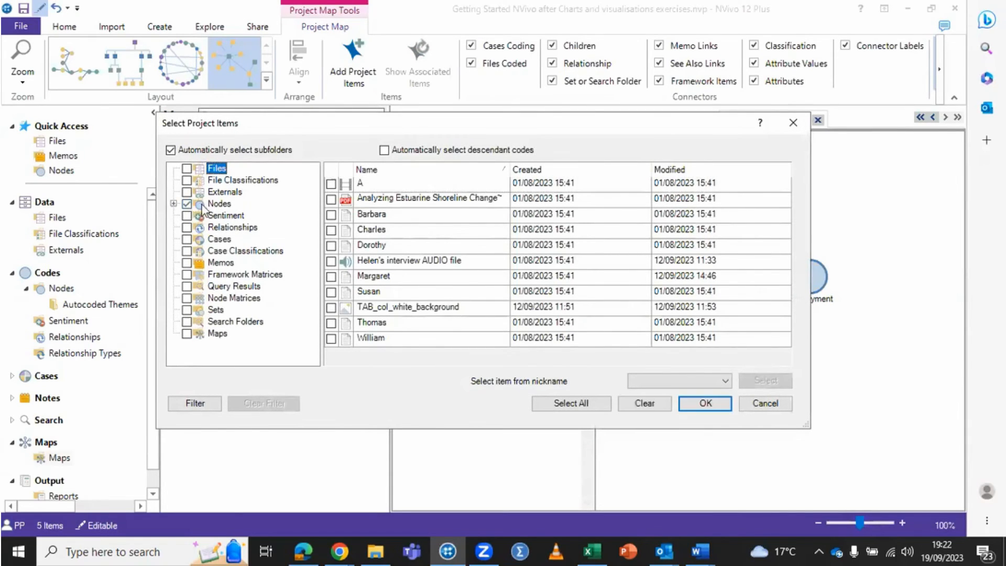
left_click(218, 204)
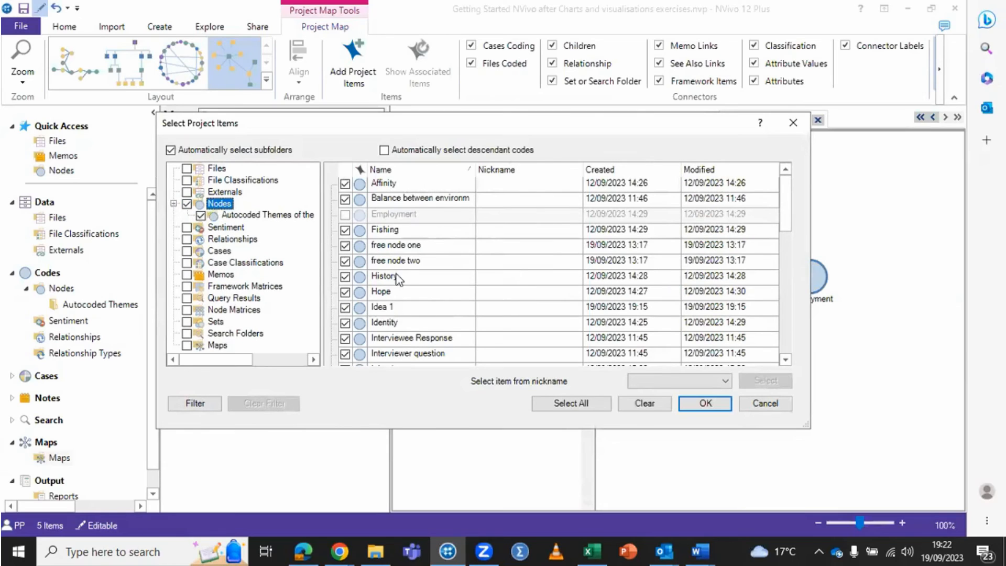
left_click(645, 403)
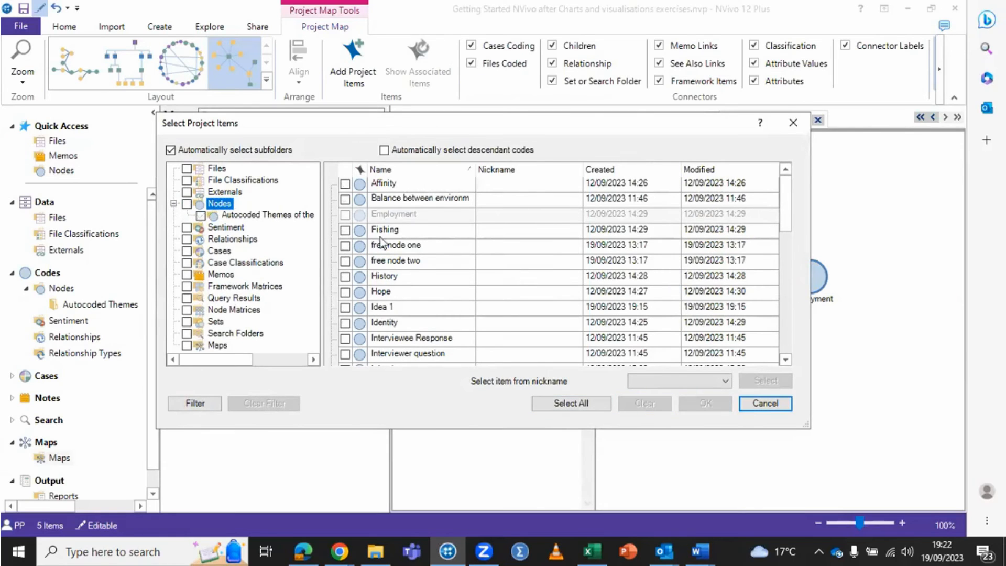
left_click(345, 230)
left_click(712, 404)
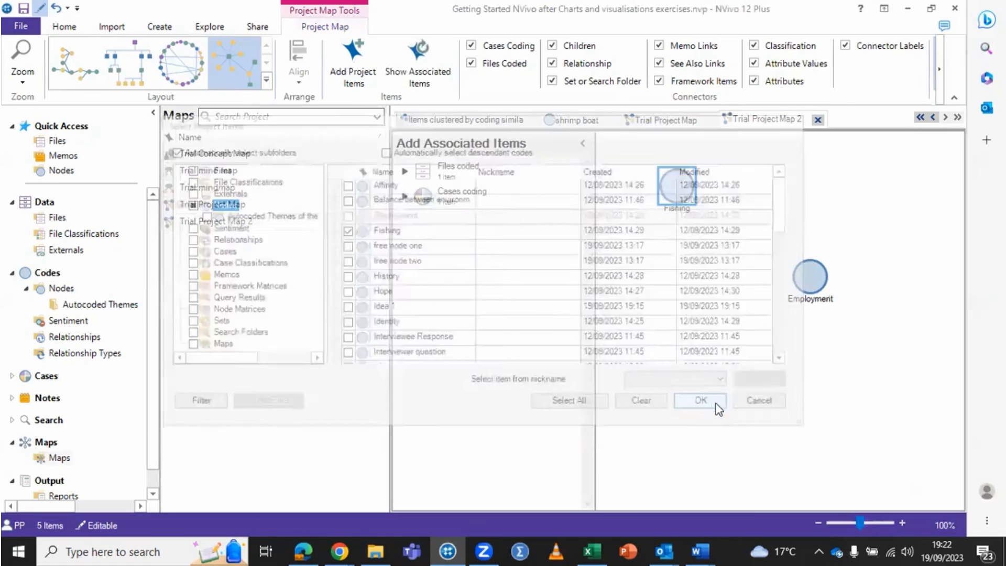
Step: Show the Fishing node's associated items, add its coded file and case to the map, and move the selected items slightly lower
right_click(681, 185)
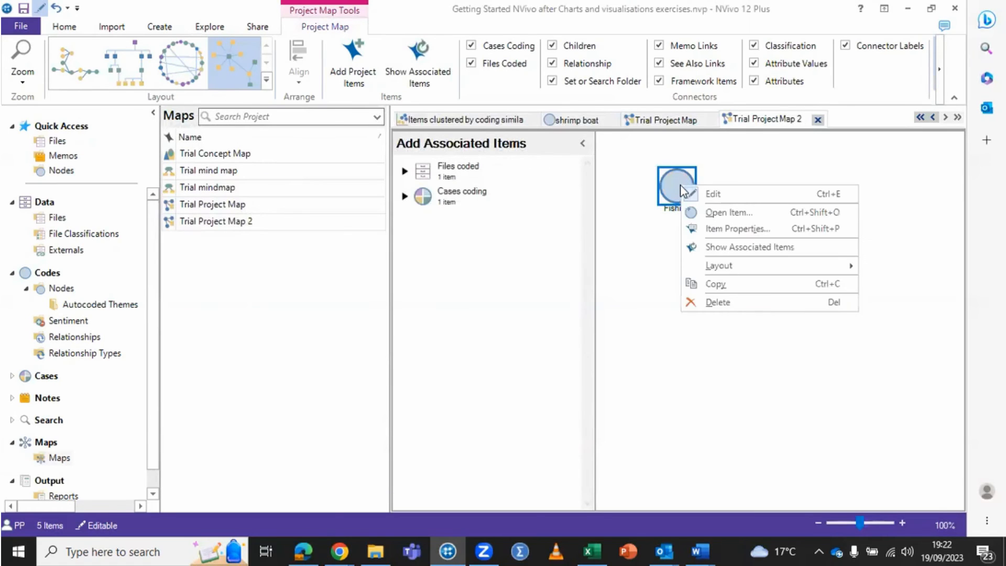
left_click(729, 248)
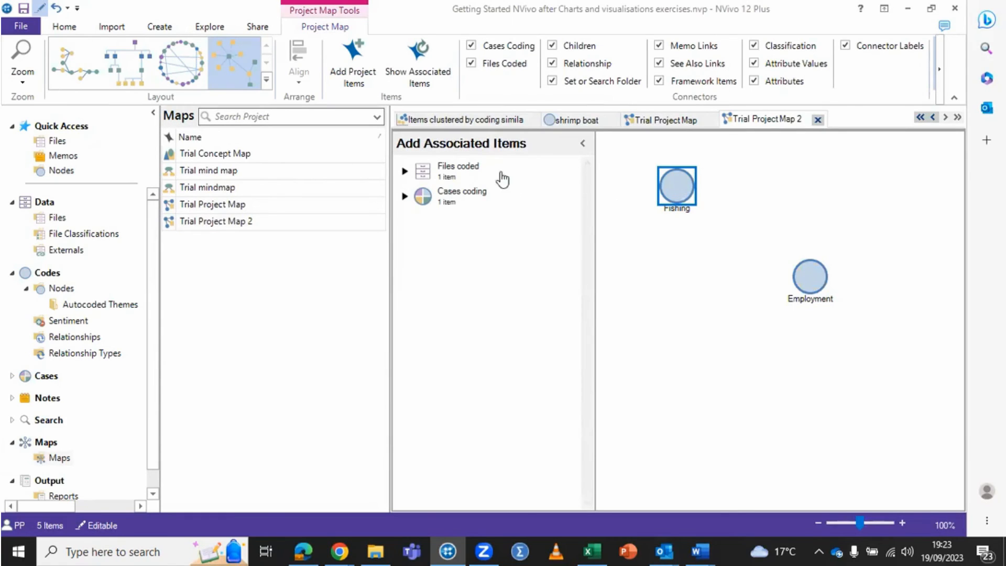
left_click_drag(449, 171, 697, 254)
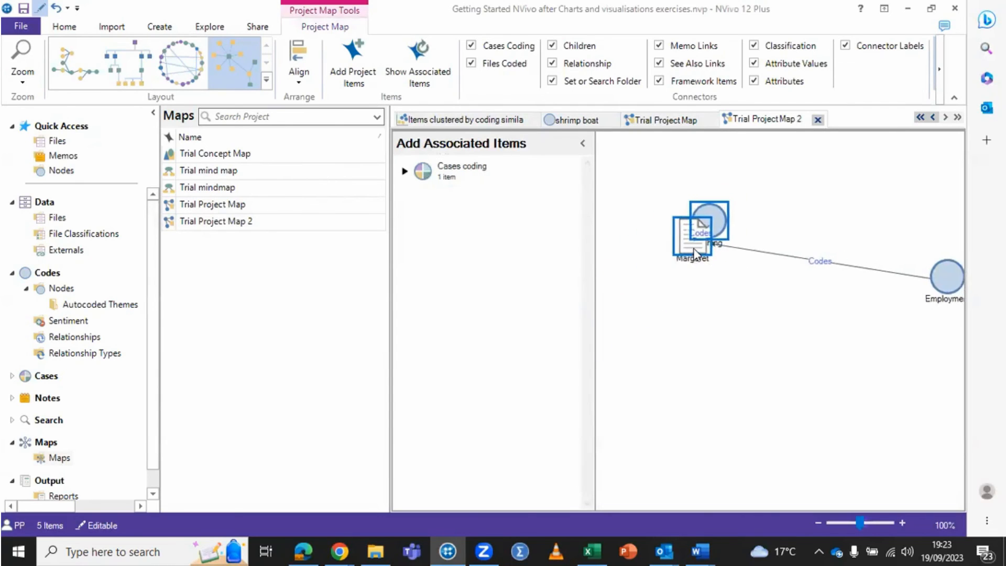
left_click_drag(429, 170, 645, 240)
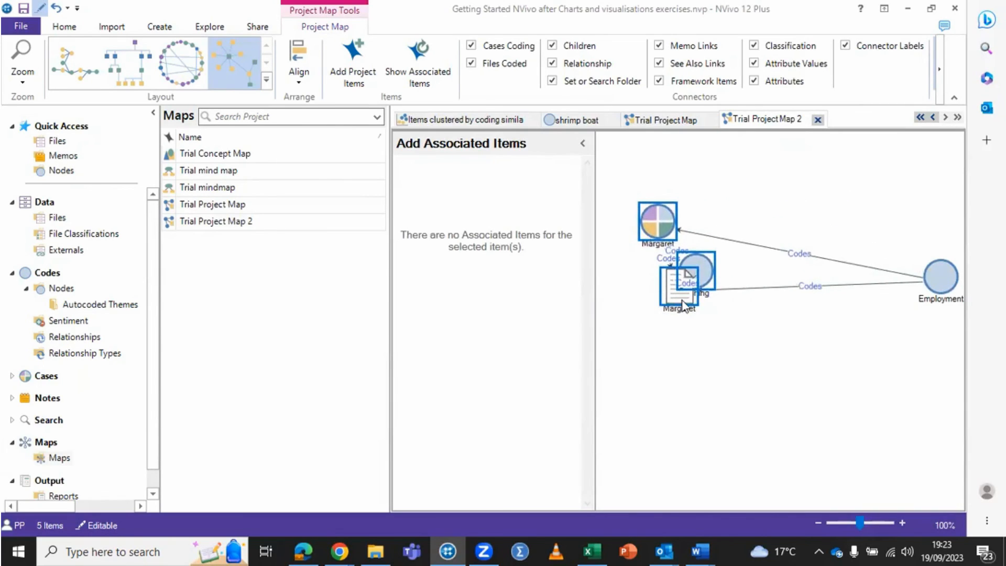
left_click_drag(683, 307, 684, 328)
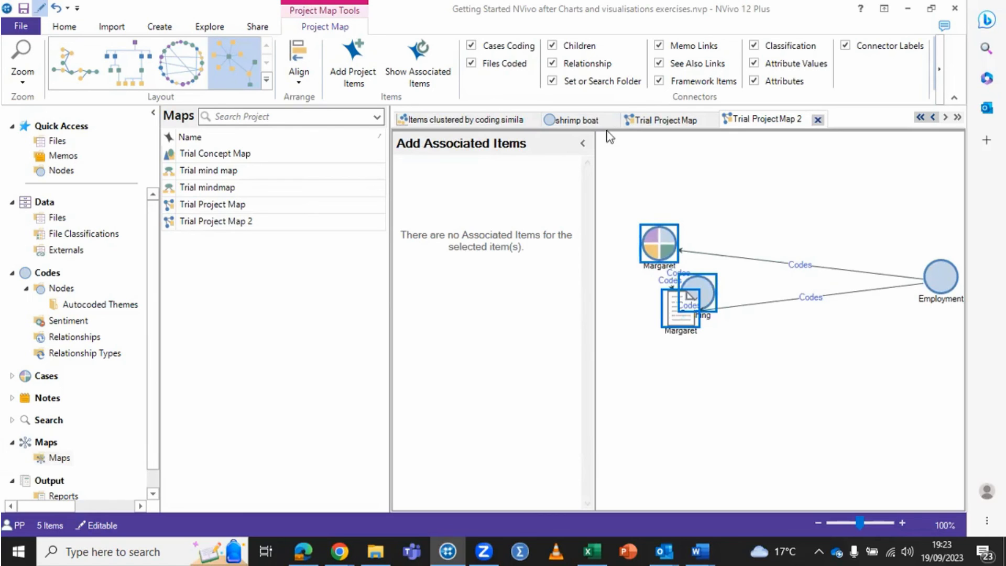
Step: Bring up the commands for queries, charts, maps and diagrams
left_click(214, 27)
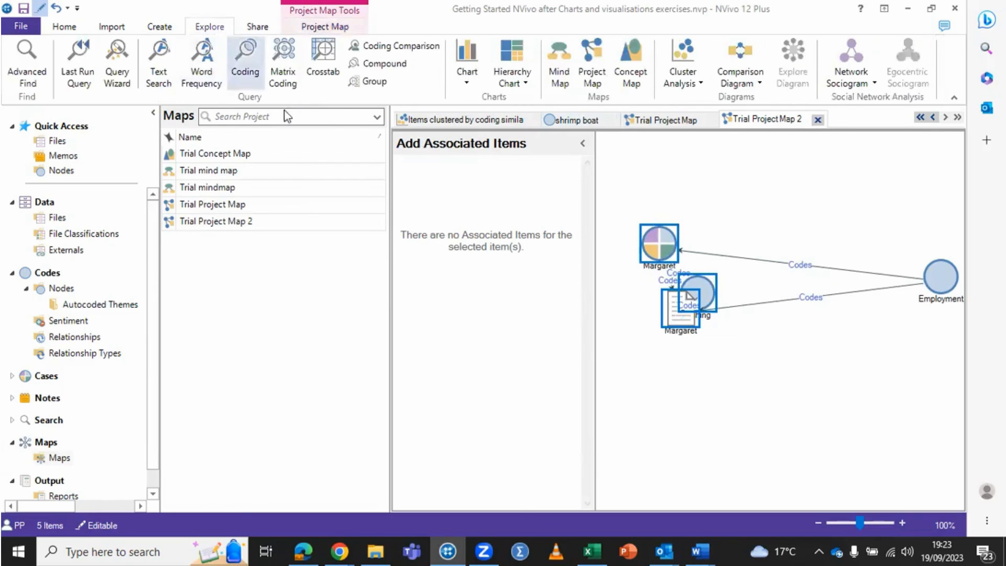